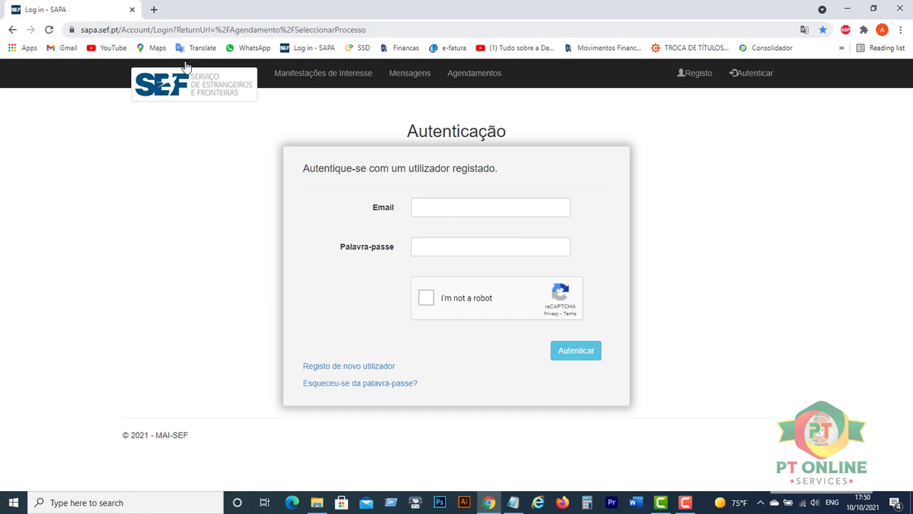
- Go to the Autenticar sign-in page and paste the account e-mail and password
click(176, 75)
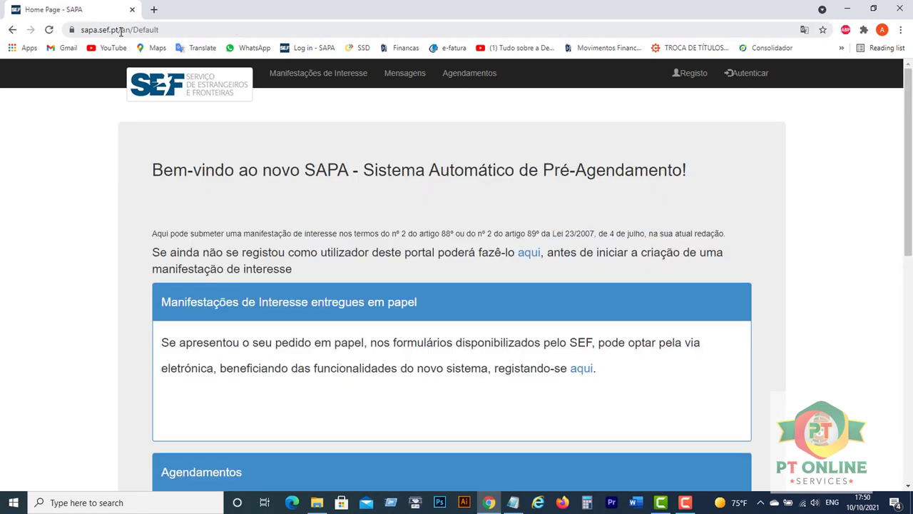
click(761, 75)
click(482, 209)
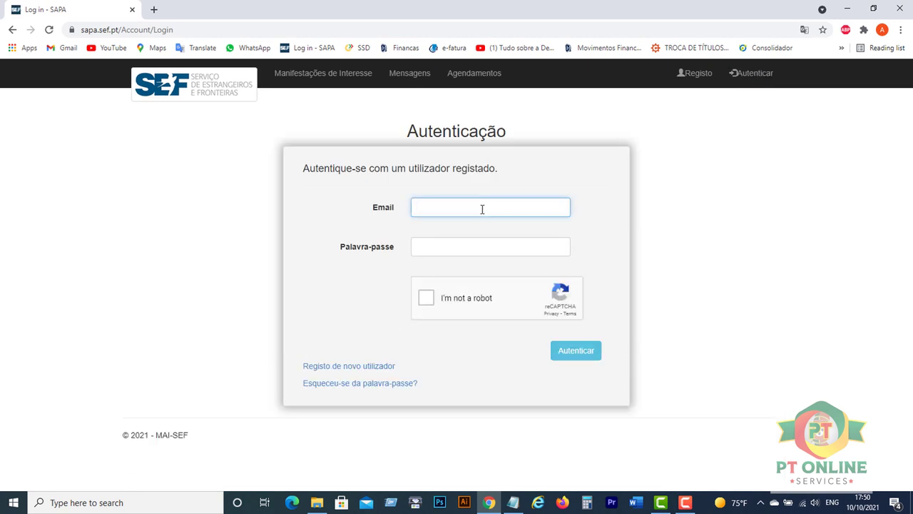
key(ctrl+v)
key(Tab)
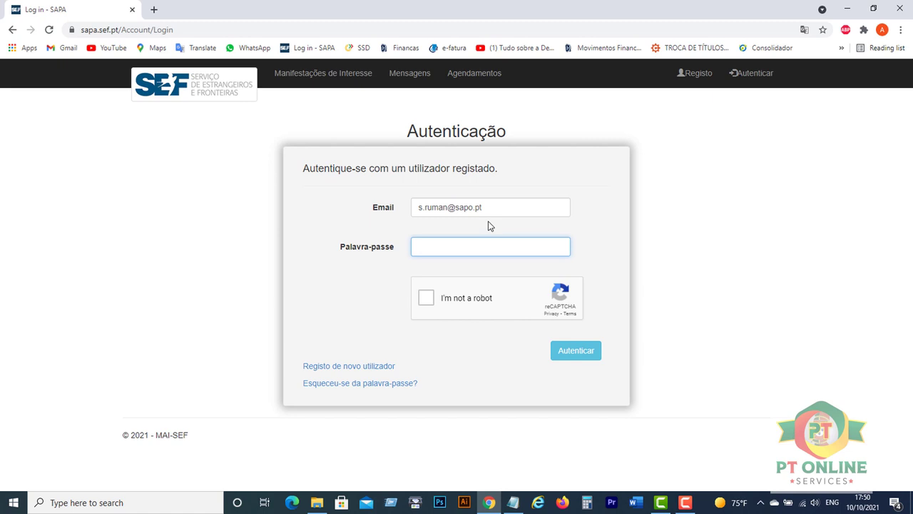
key(ctrl+v)
- Pass the reCAPTCHA by selecting all the motorcycle tiles and verifying
click(428, 299)
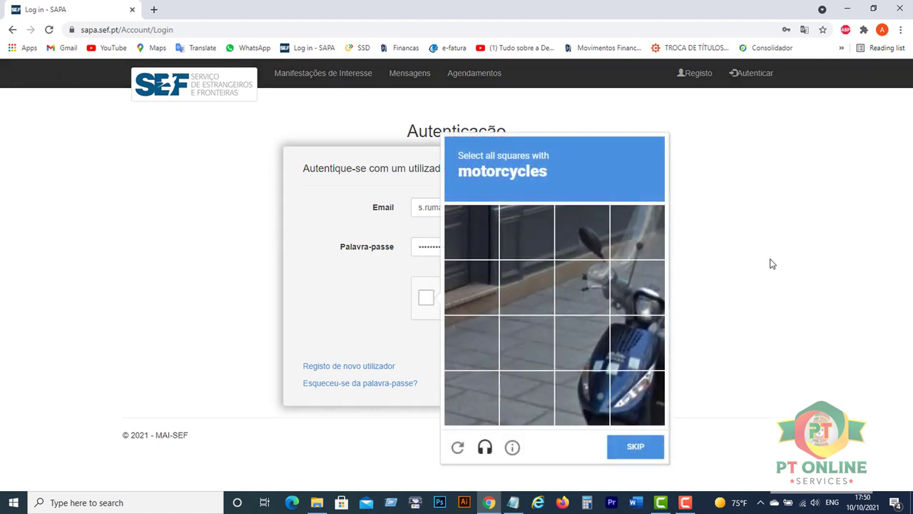
click(583, 278)
click(583, 232)
click(635, 247)
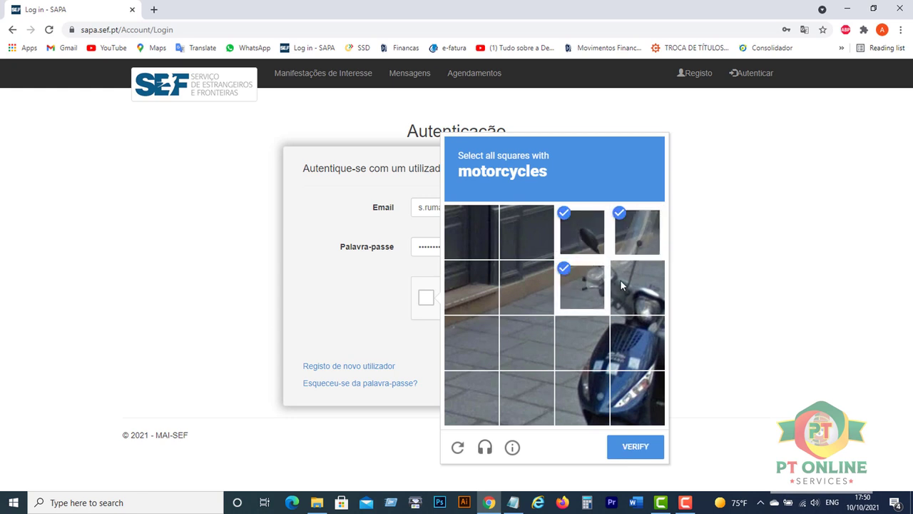
click(620, 279)
click(635, 351)
click(638, 400)
click(602, 402)
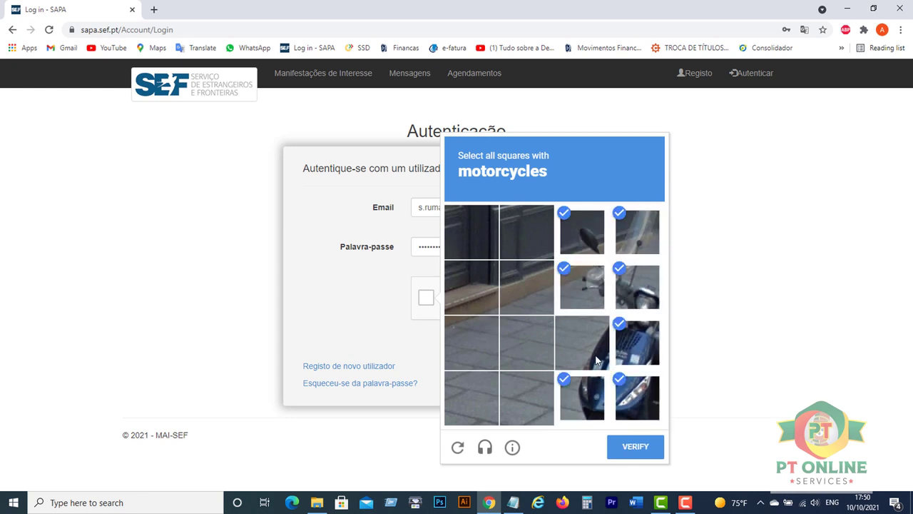
click(599, 360)
click(632, 444)
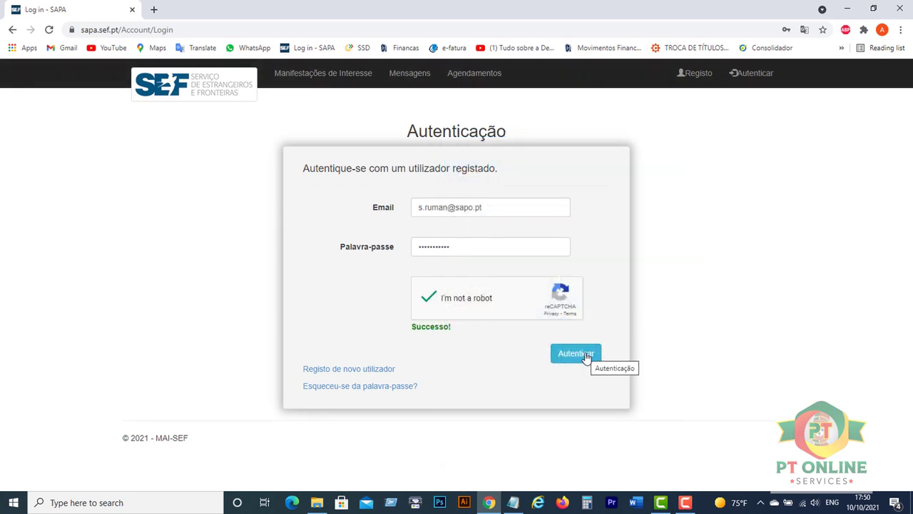
- Sign in, go to Agendamentos and start its reCAPTCHA check
click(583, 355)
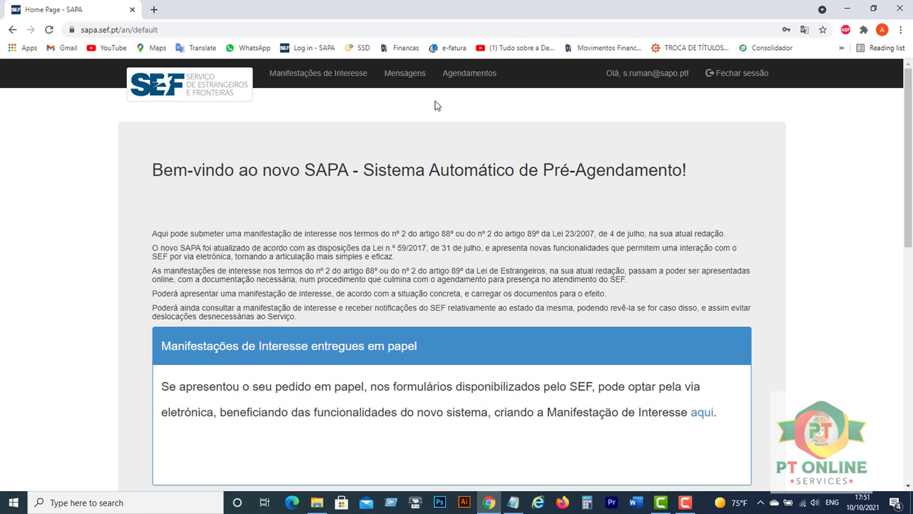
click(480, 80)
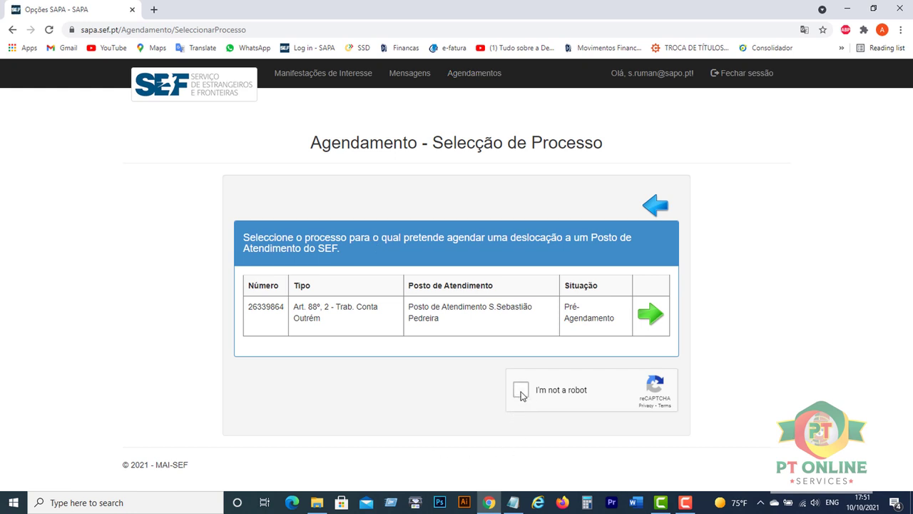
click(522, 394)
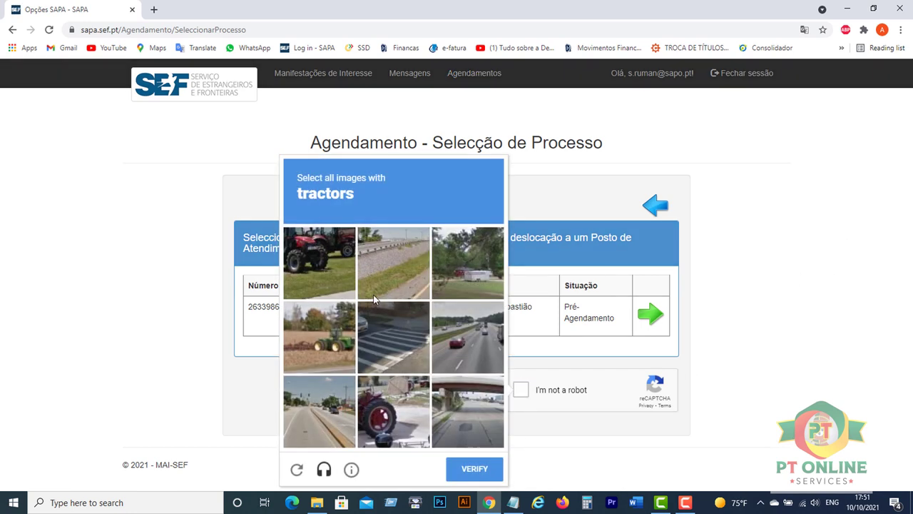
- Select the tractor images, verify, and choose the Pré-Agendamento process
click(320, 255)
click(379, 421)
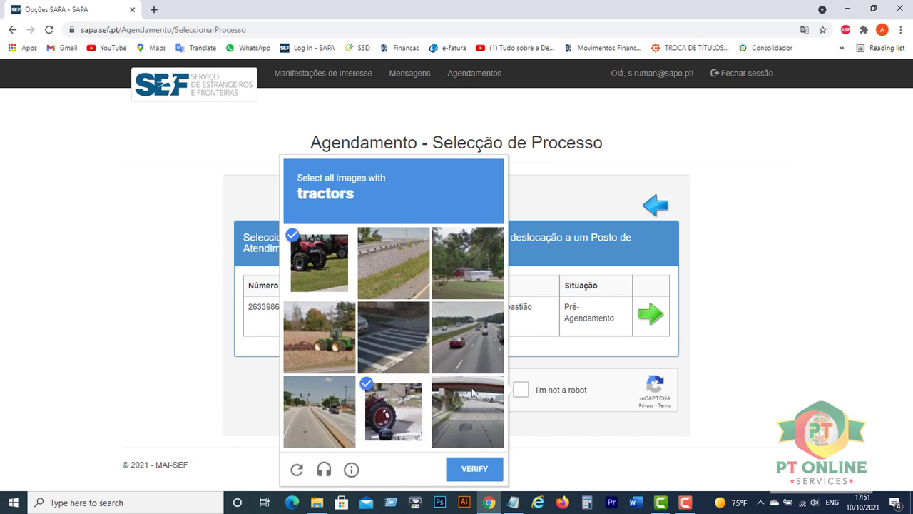
click(349, 353)
click(492, 476)
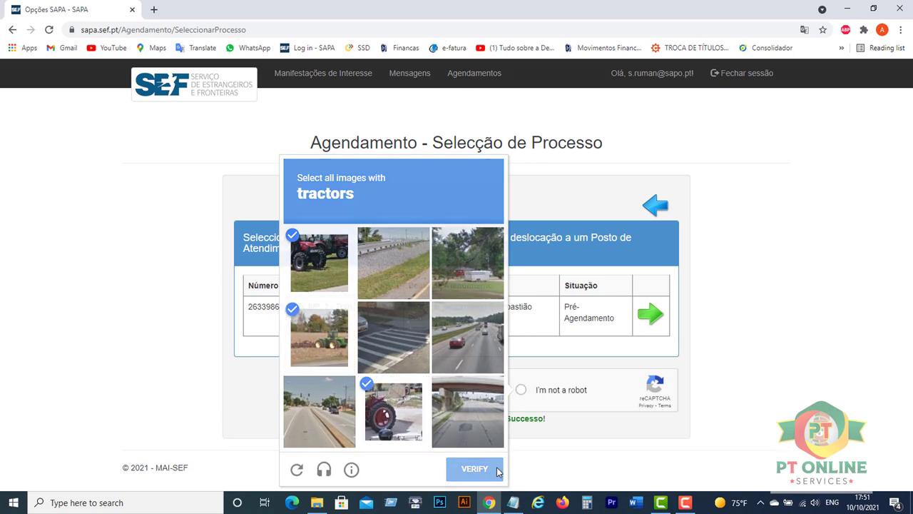
click(661, 315)
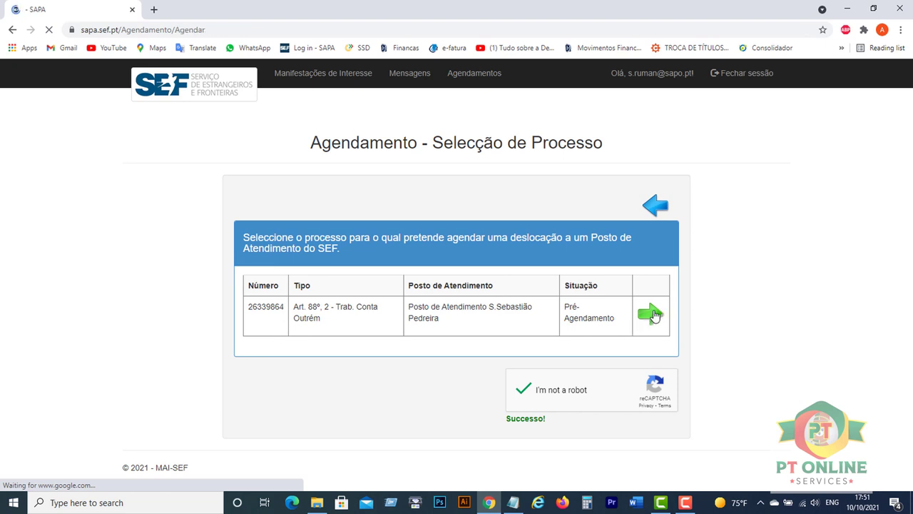
- Pick the three requested NIF digits in the position dropdowns, correcting the first one
scroll(853, 242, down, 3)
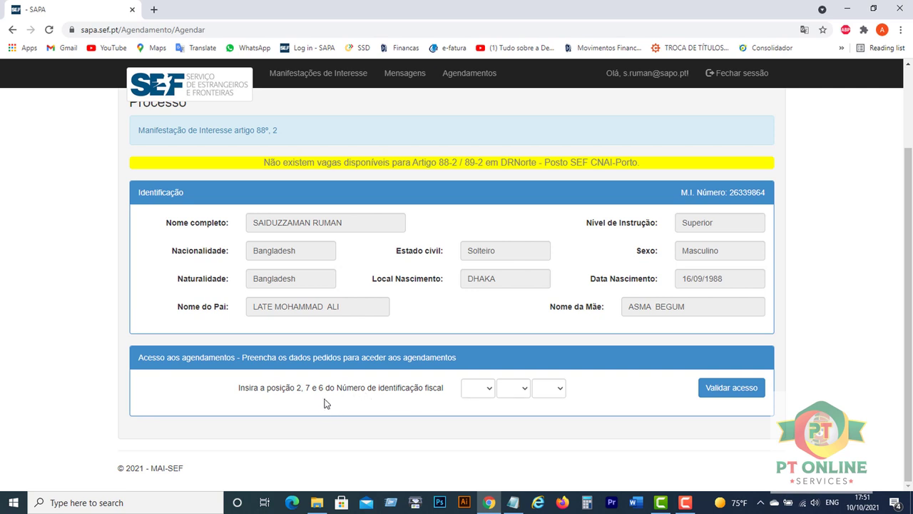
click(483, 394)
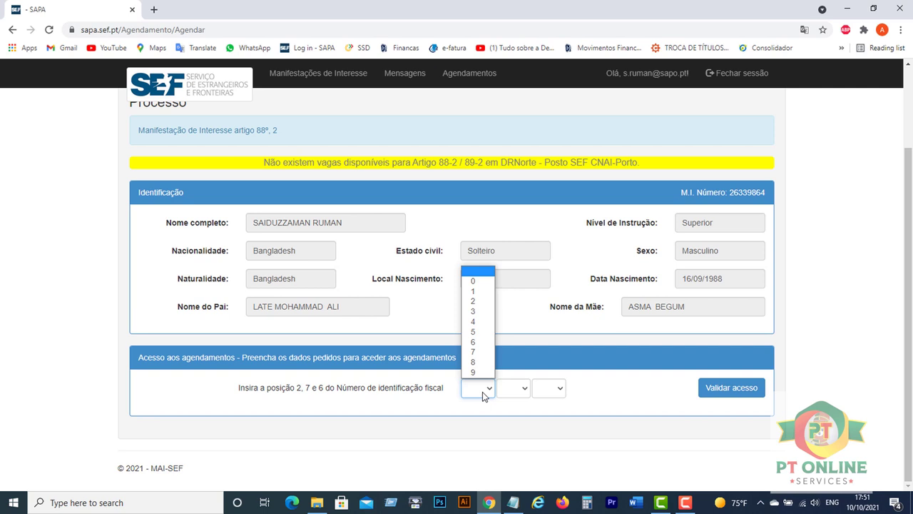
click(478, 289)
key(Up)
click(488, 451)
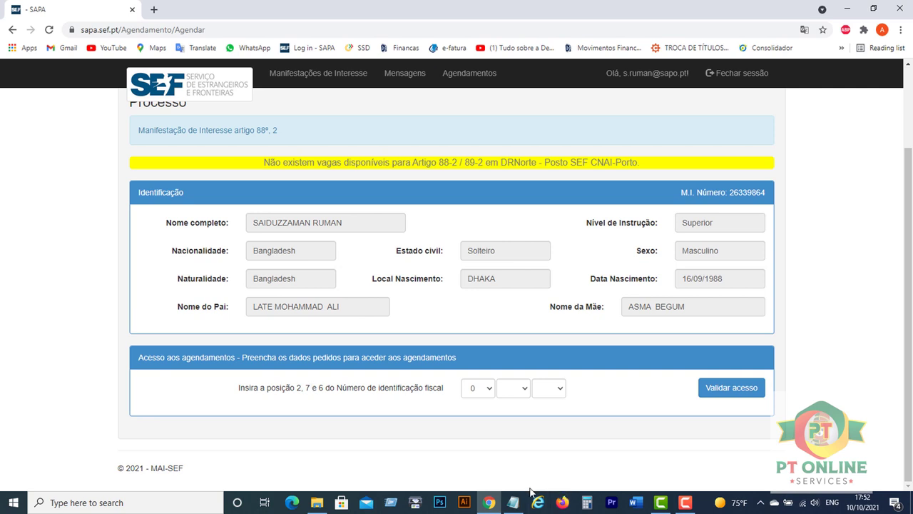
click(523, 388)
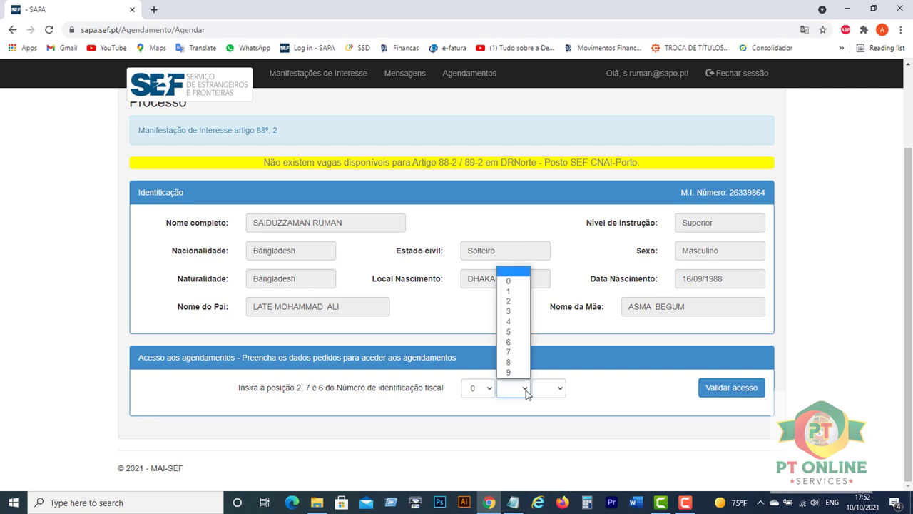
click(515, 333)
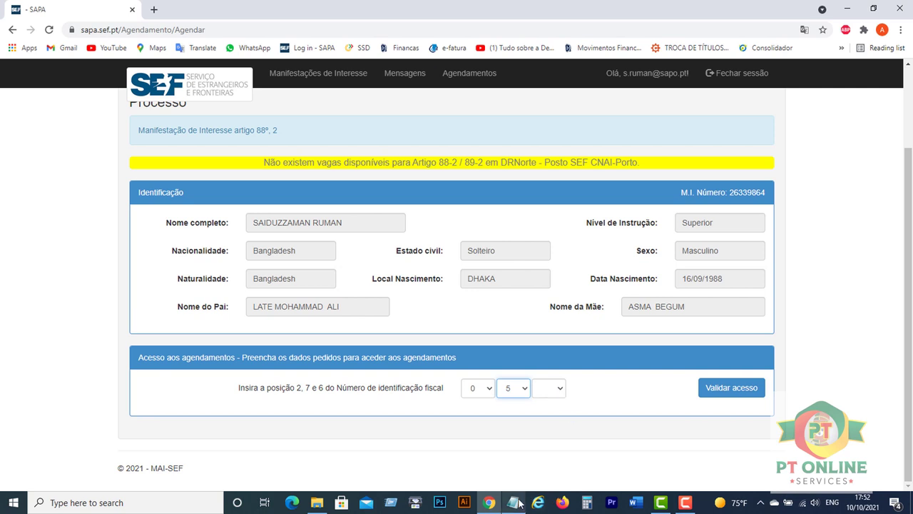
click(550, 388)
click(556, 352)
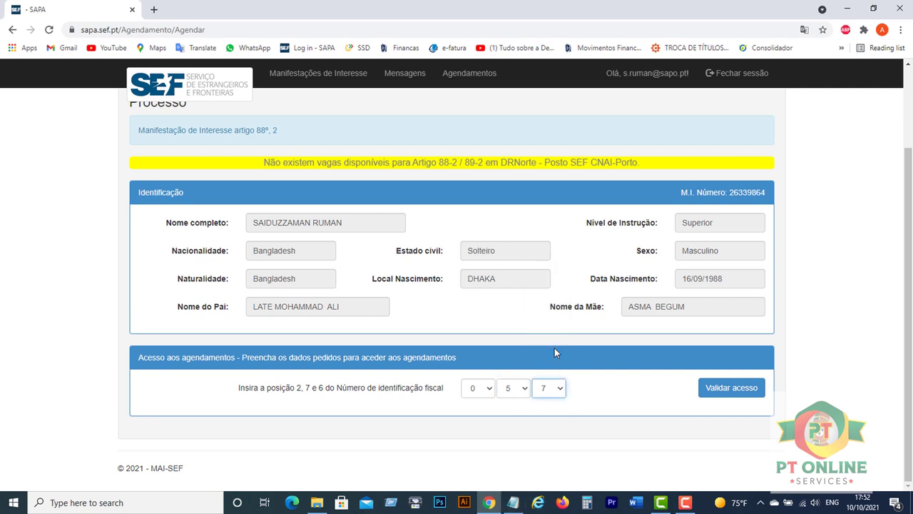
- Validate access and choose S.Sebastião Pedreira as the Posto de Atendimento
click(747, 390)
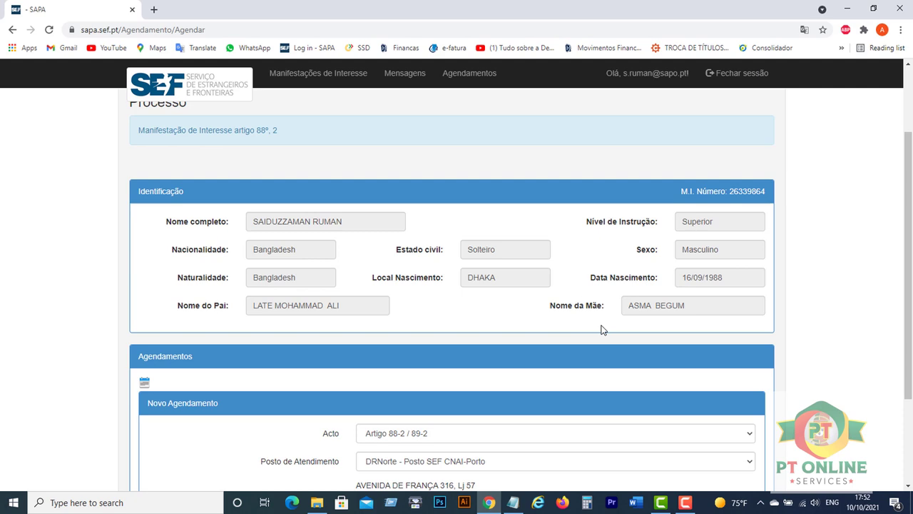
scroll(602, 326, down, 2)
click(538, 337)
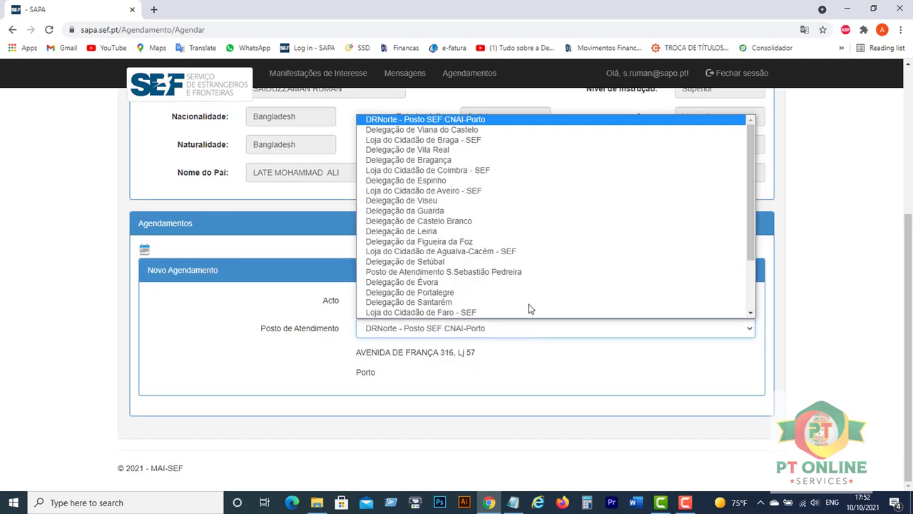
scroll(514, 271, down, 2)
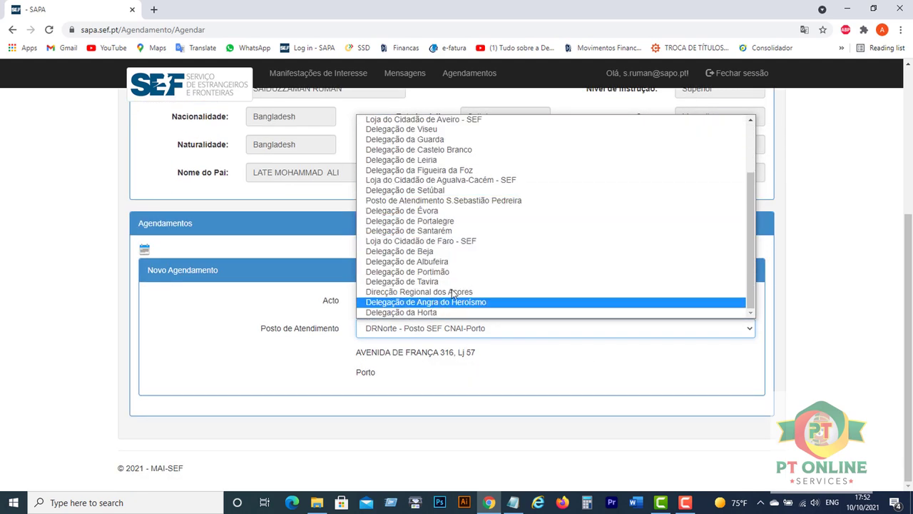
scroll(447, 171, up, 2)
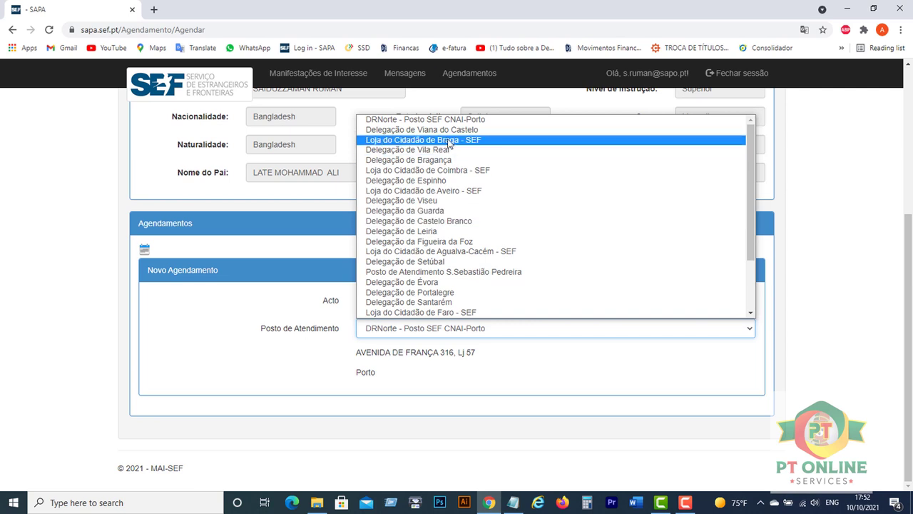
scroll(449, 289, down, 1)
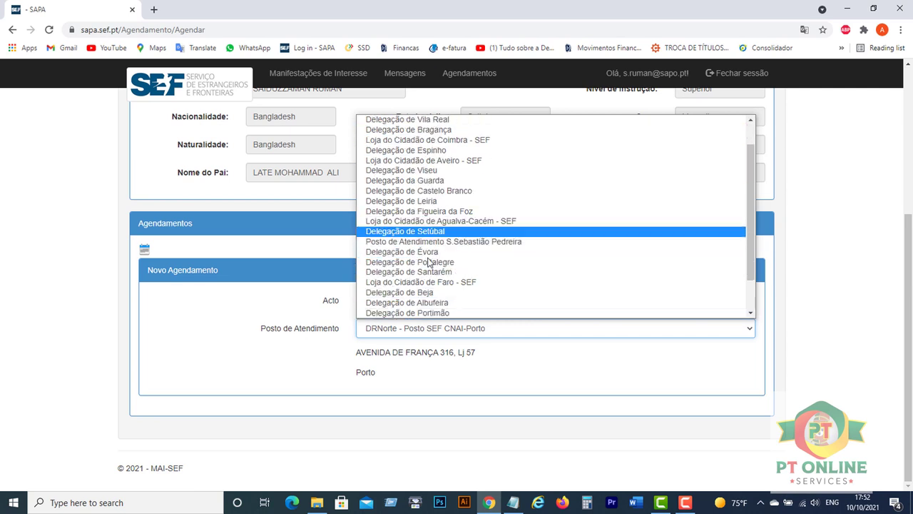
scroll(435, 250, down, 2)
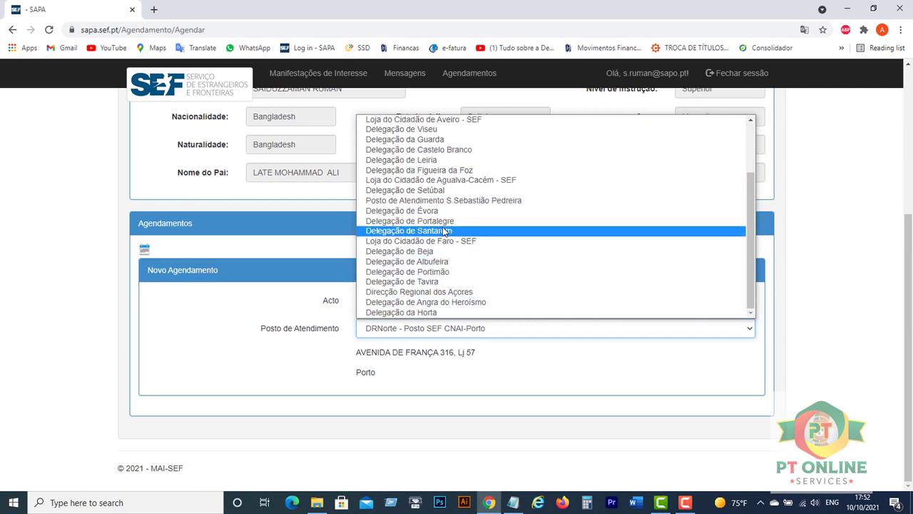
click(464, 201)
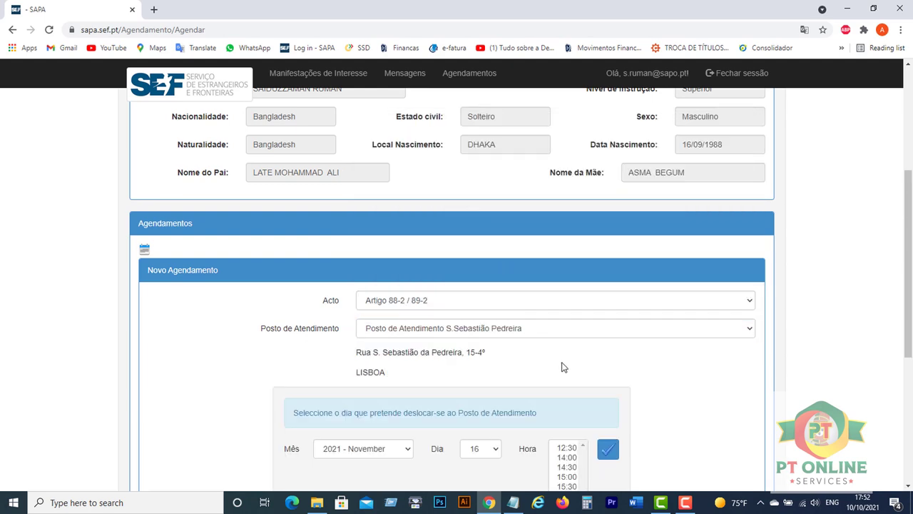
- Check S.Sebastião Pedreira's slots: 2021 - November, day 16, 14:00, then 15:00
scroll(687, 318, down, 3)
scroll(360, 214, up, 2)
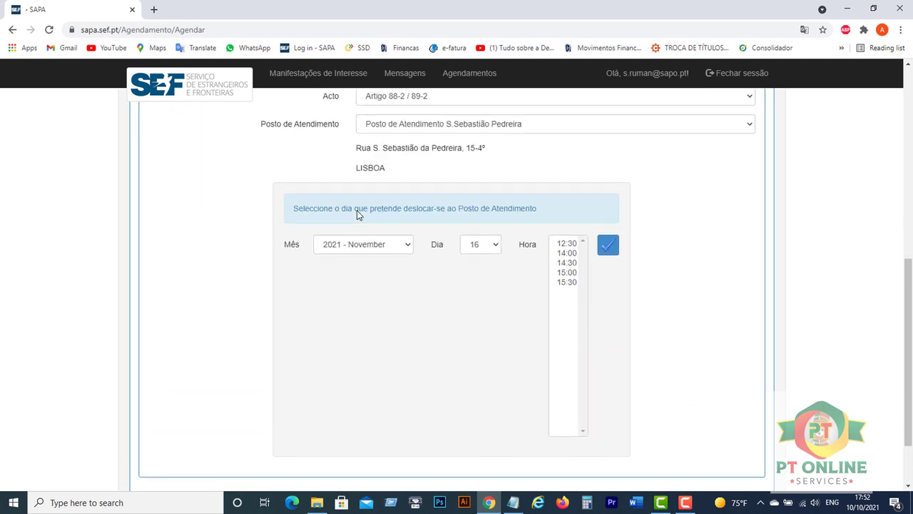
click(359, 282)
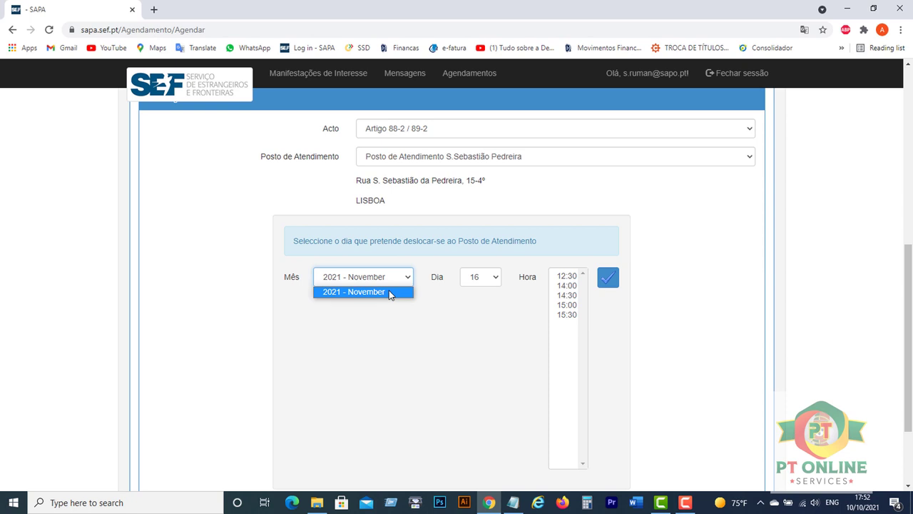
click(390, 295)
click(492, 284)
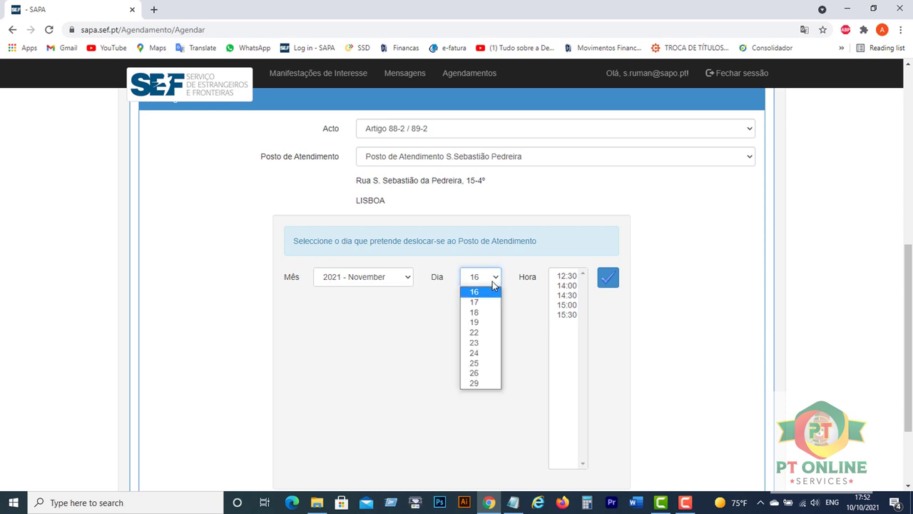
click(536, 323)
click(569, 277)
click(568, 286)
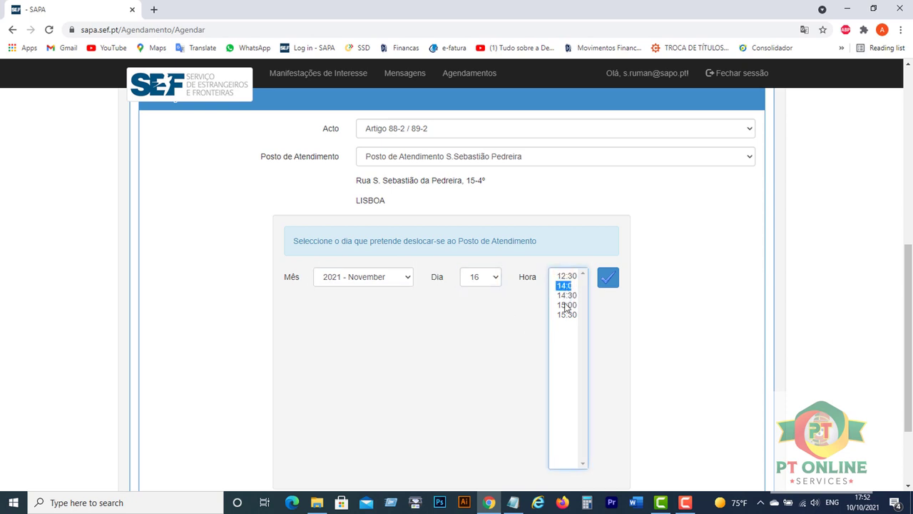
click(570, 305)
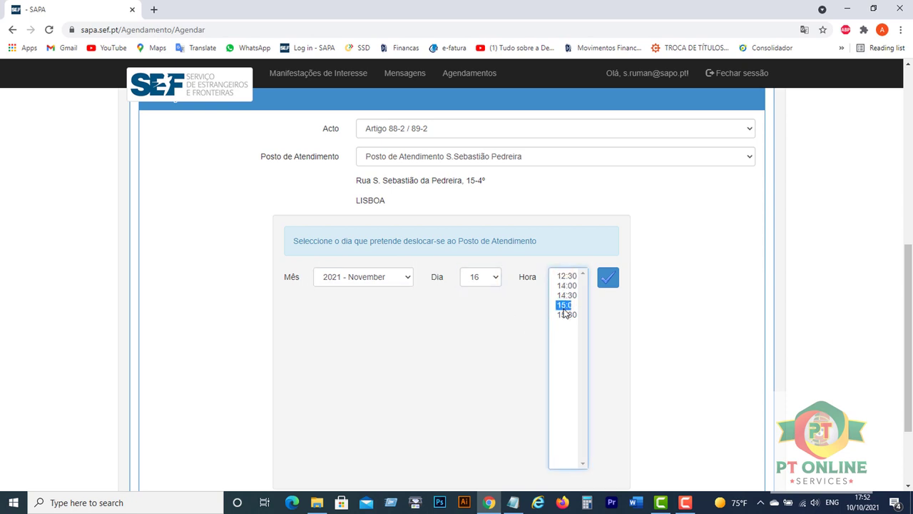
click(526, 156)
- Set the service point to Delegação de Espinho, then change it to Delegação da Guarda
click(425, 232)
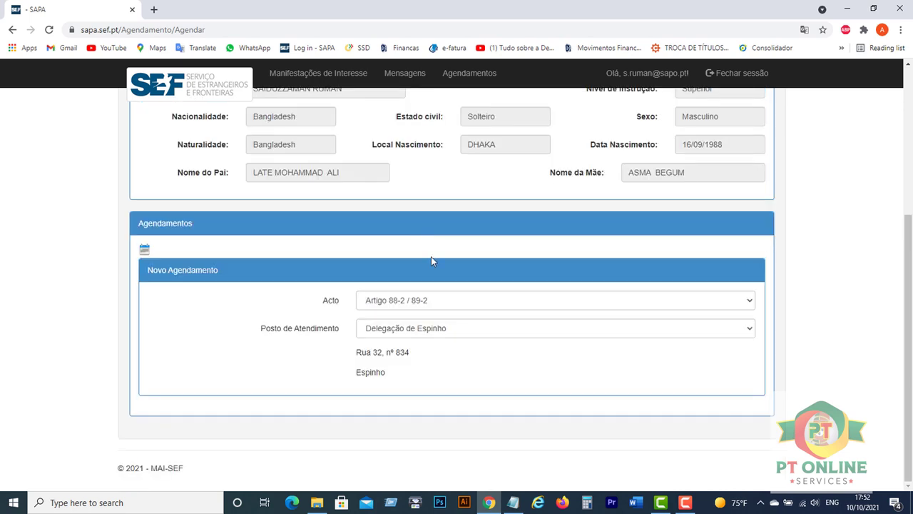
click(441, 327)
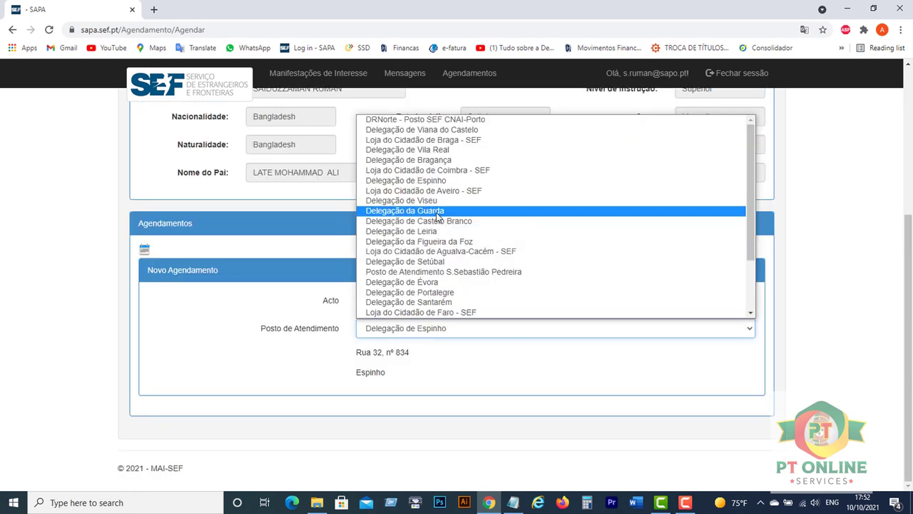
click(442, 211)
- Choose day 30 and 14:00 as the appointment date and time
scroll(463, 257, down, 3)
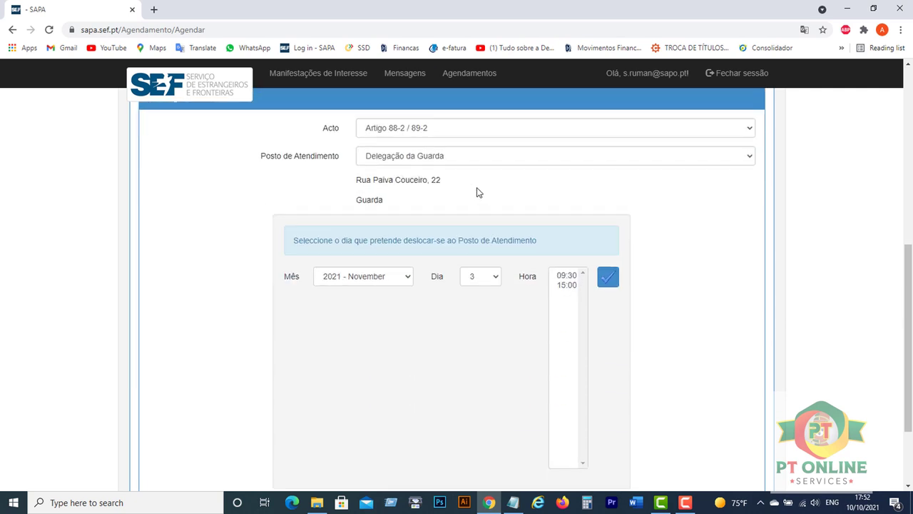
click(488, 277)
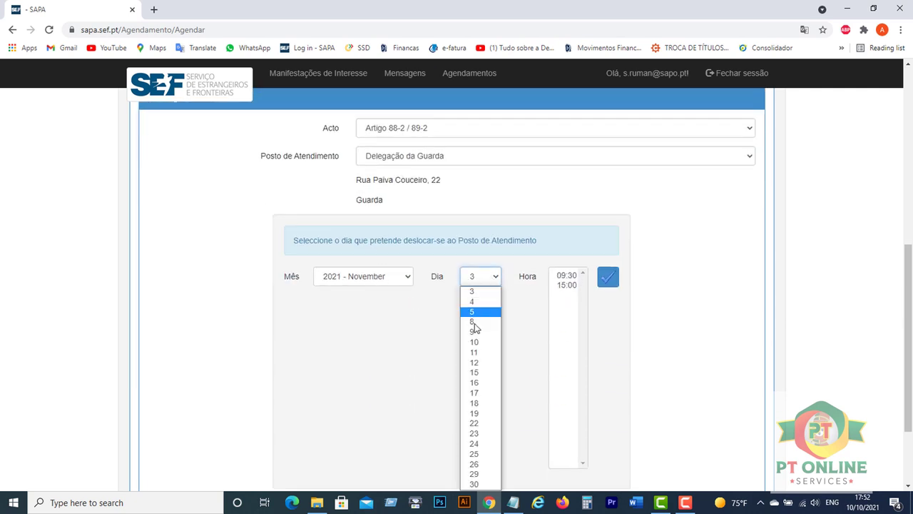
scroll(462, 366, down, 2)
click(483, 164)
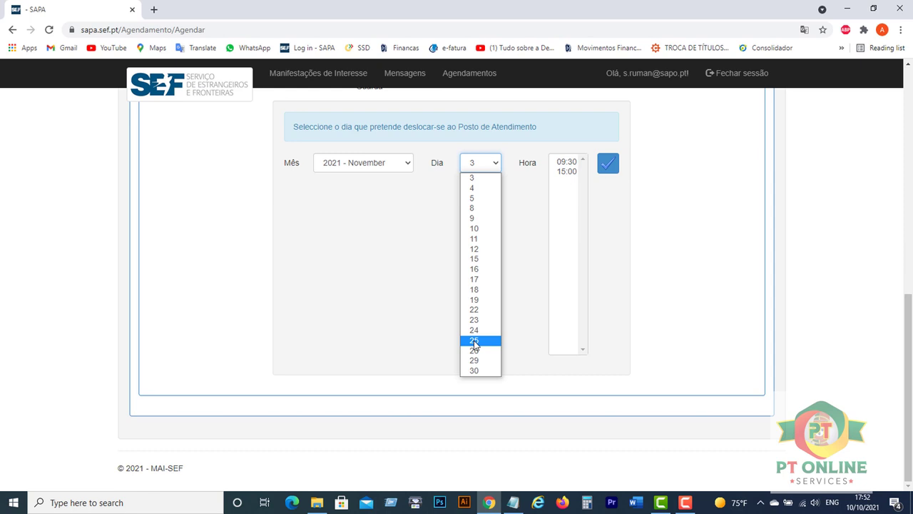
click(471, 371)
click(566, 181)
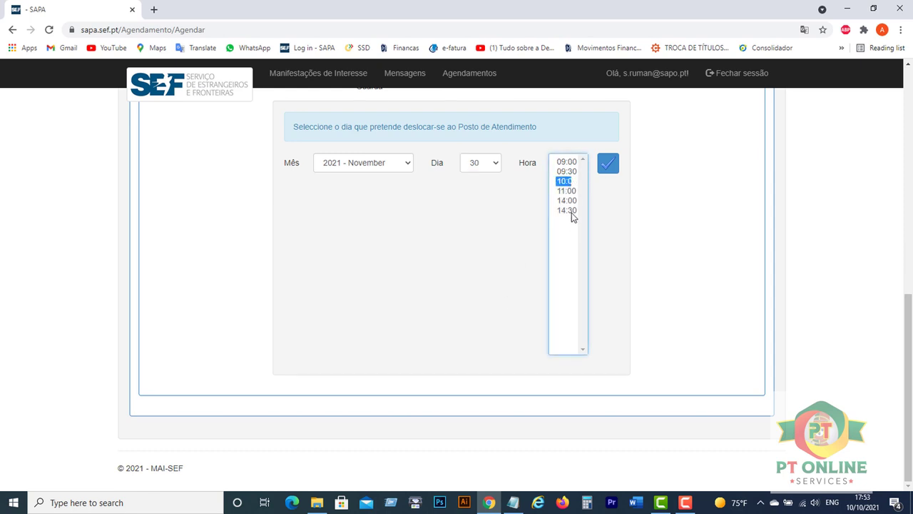
click(571, 200)
scroll(447, 220, up, 3)
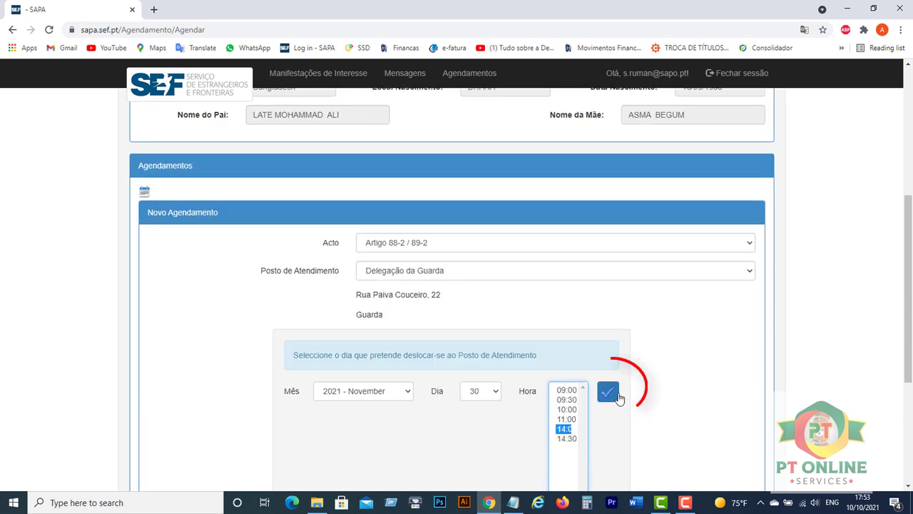
scroll(506, 282, down, 2)
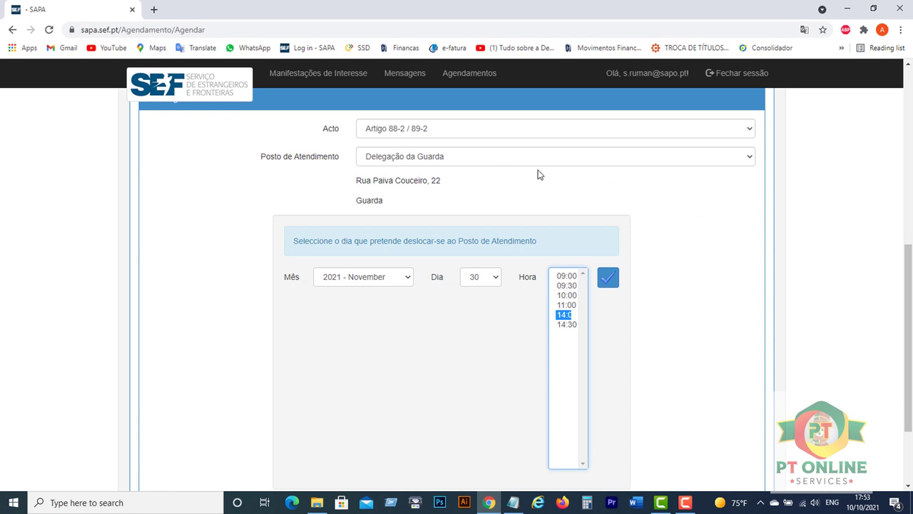
- Open Mensagens and read the 10-10-2021 message about the 10–20 October 2021 window
click(402, 78)
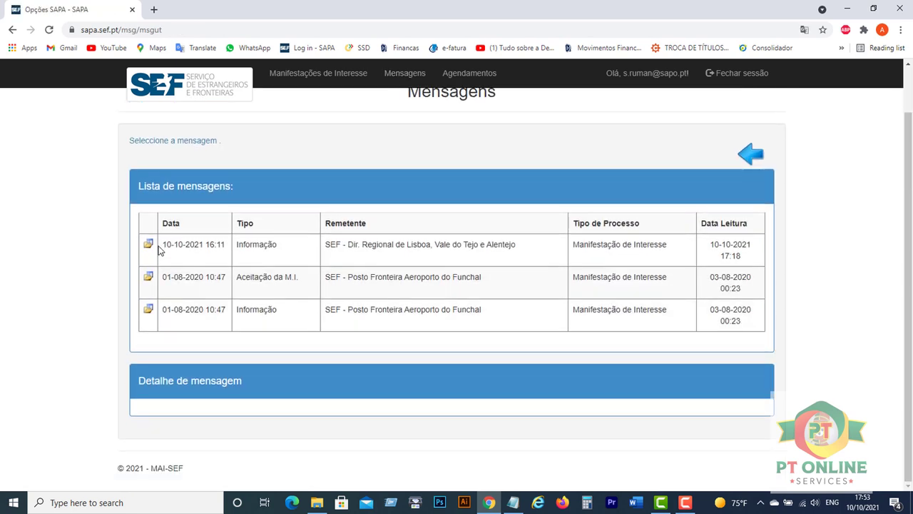
click(148, 245)
scroll(399, 255, down, 1)
scroll(400, 255, down, 3)
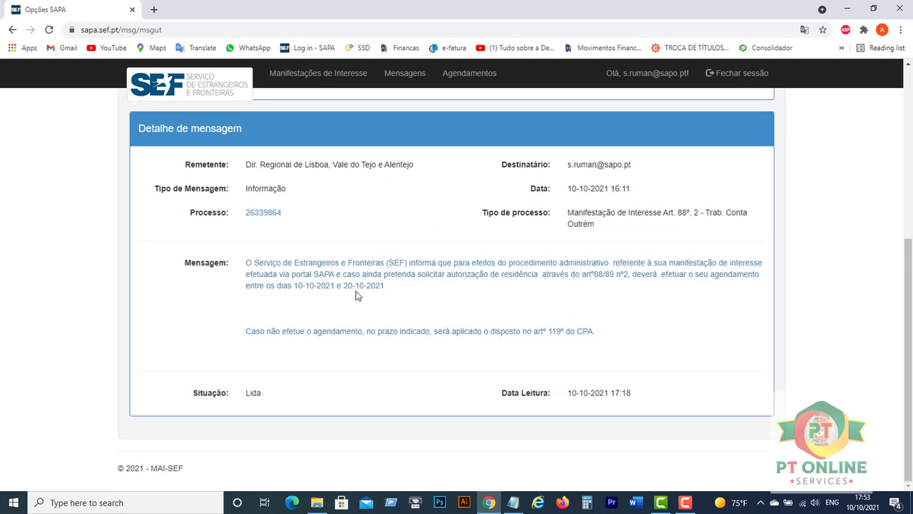
drag(386, 288, 343, 289)
click(370, 295)
scroll(497, 300, up, 5)
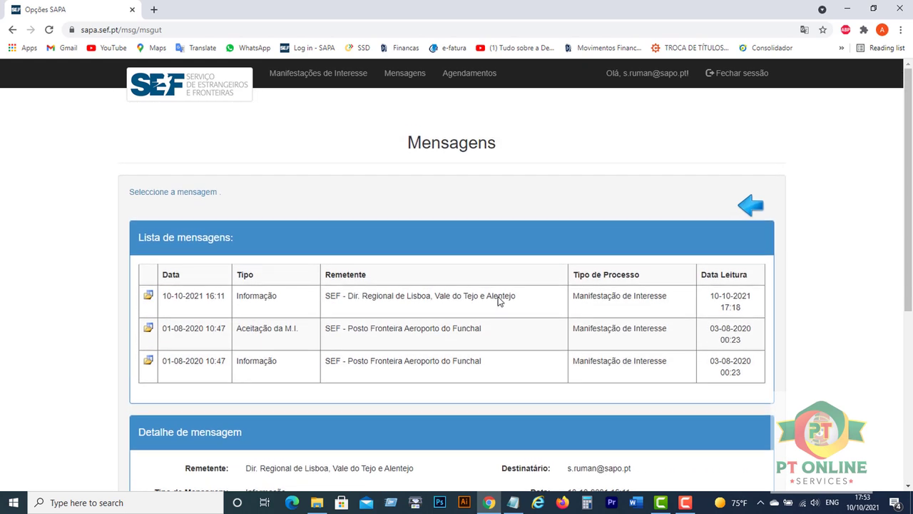